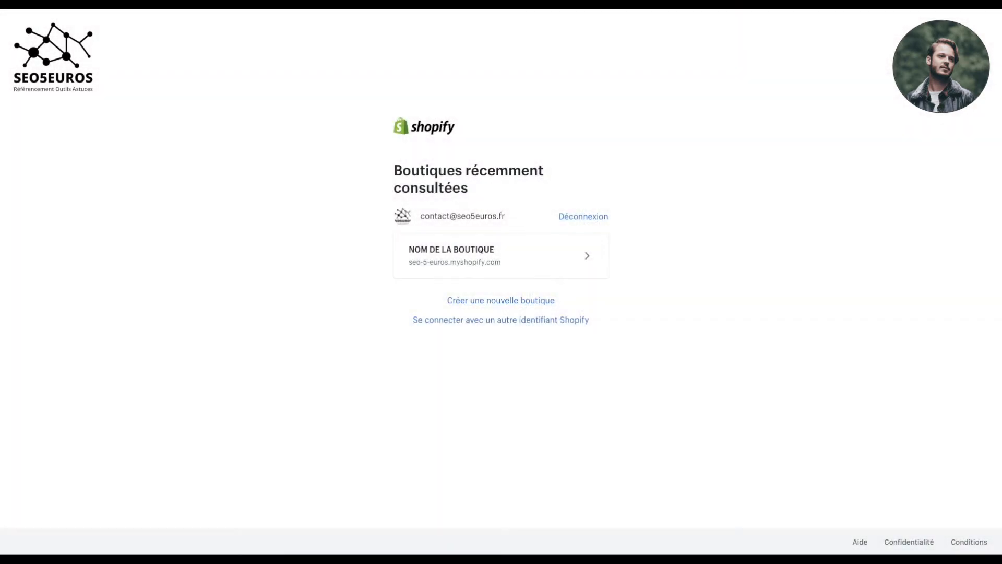
Step: From the store dashboard, go to Paramètres > Systèmes de paiement and scroll to the Stripe card
left_click(485, 257)
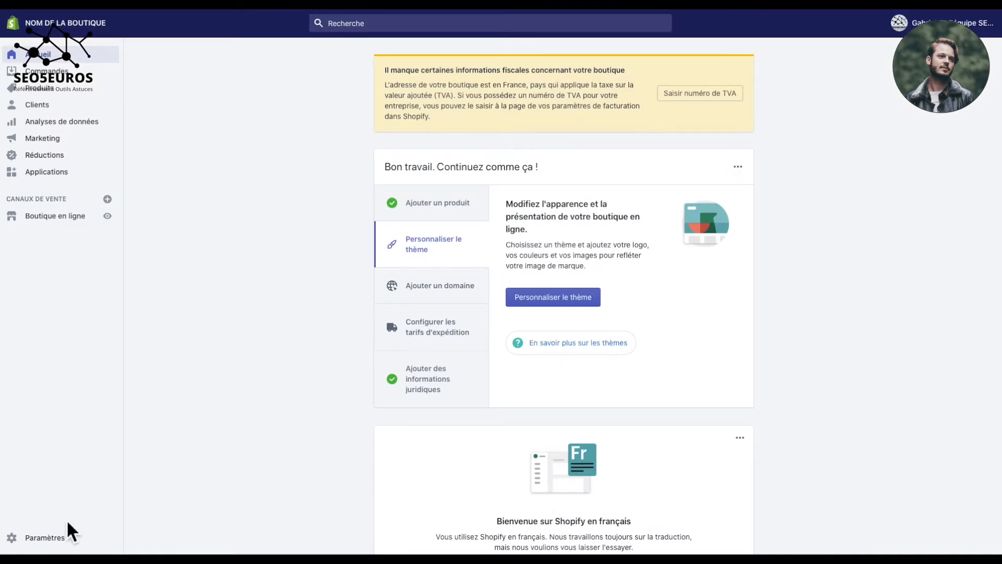
left_click(18, 538)
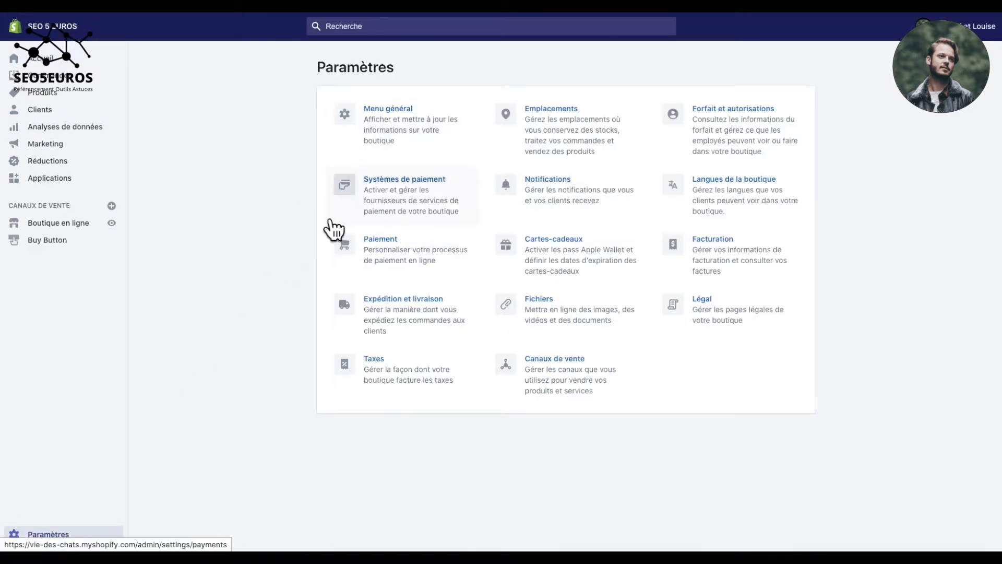
left_click(401, 197)
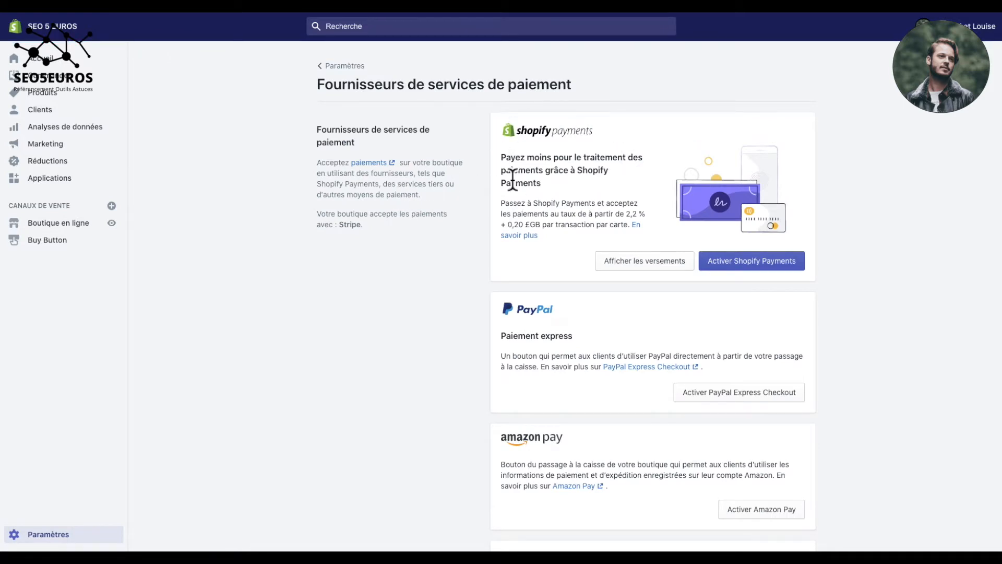
scroll(570, 312, "down", 4)
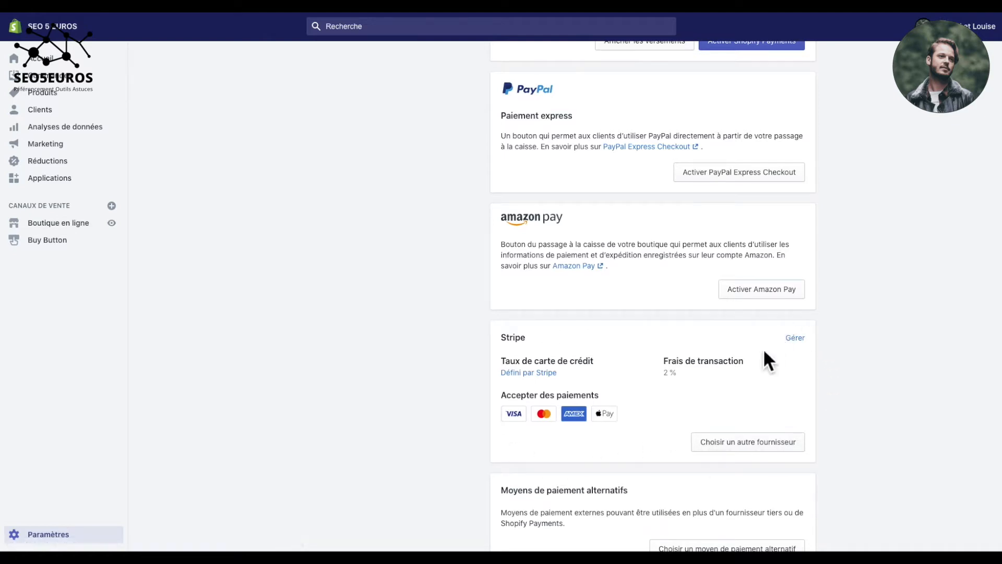
Step: Tick Activer le mode test in Stripe's settings and save with Enregistrer
left_click(794, 338)
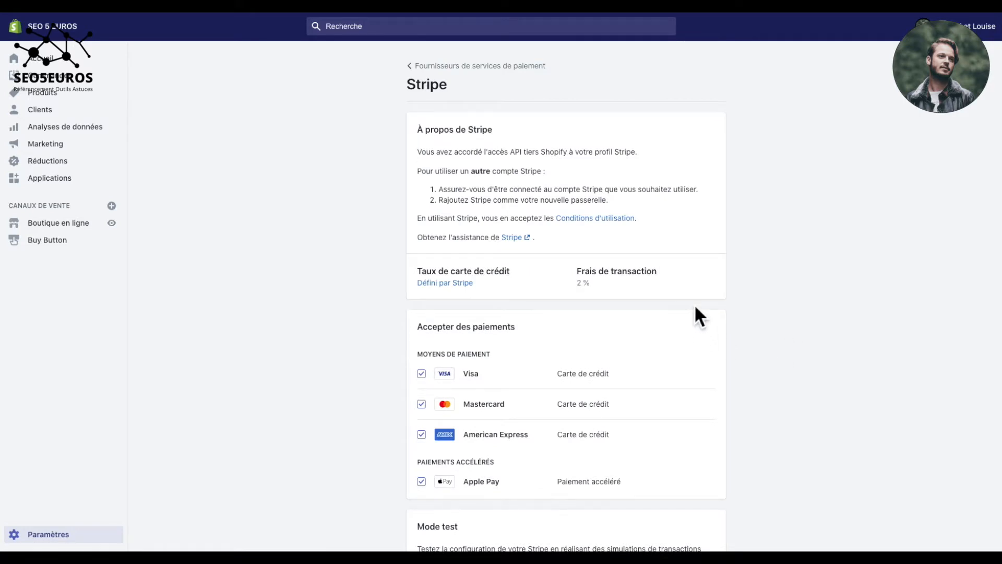
scroll(696, 308, "down", 3)
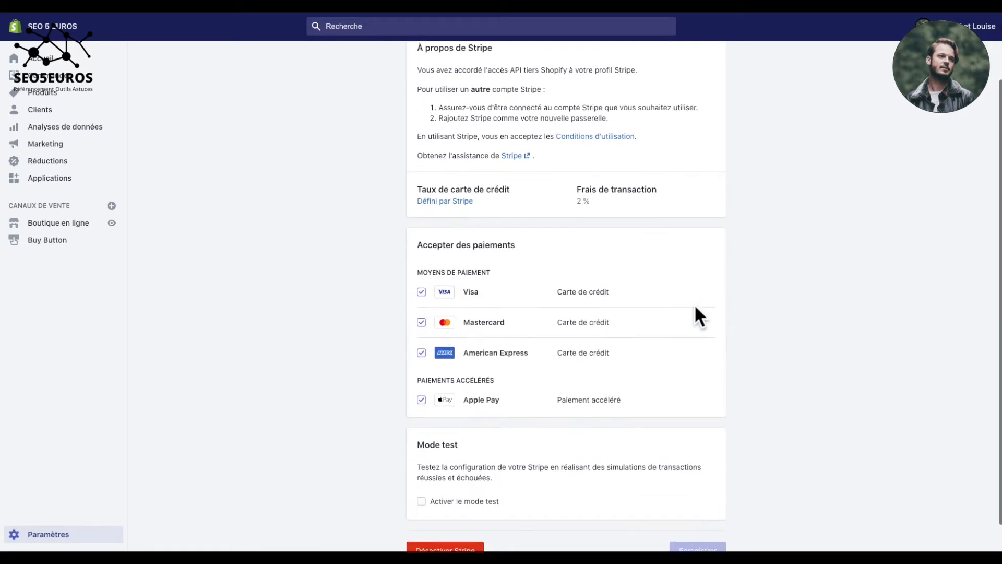
scroll(695, 307, "down", 1)
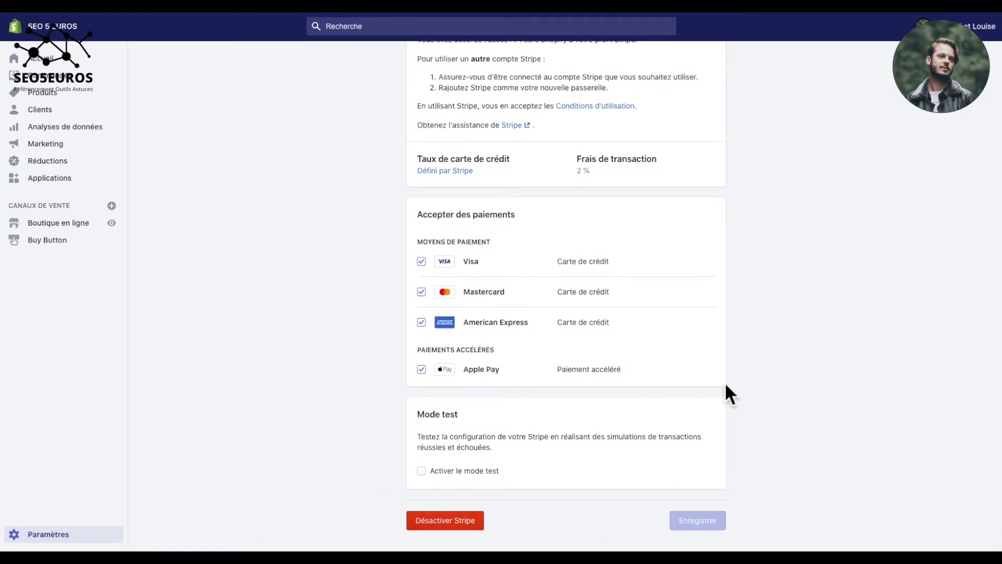
left_click(422, 471)
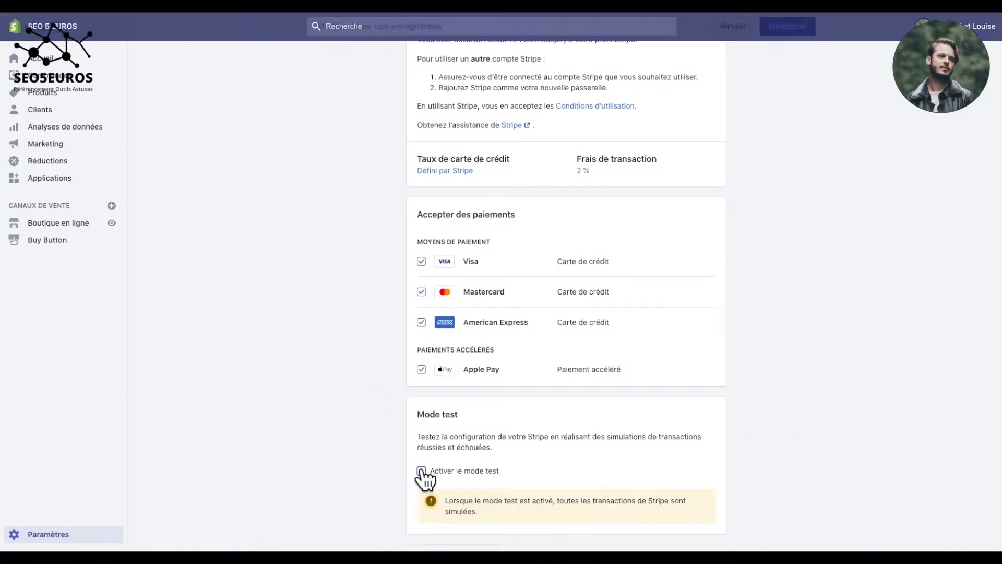
scroll(554, 469, "down", 1)
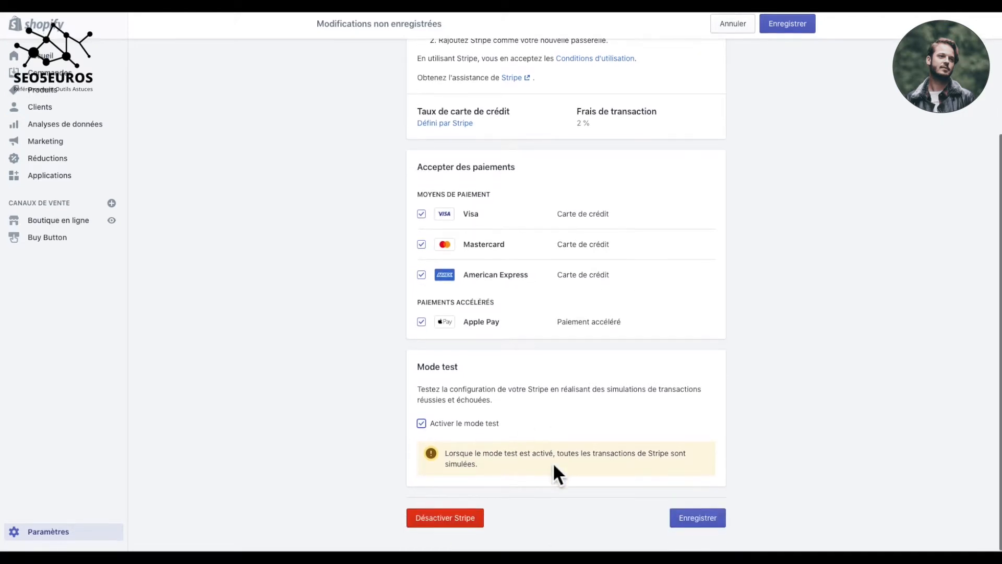
left_click(697, 522)
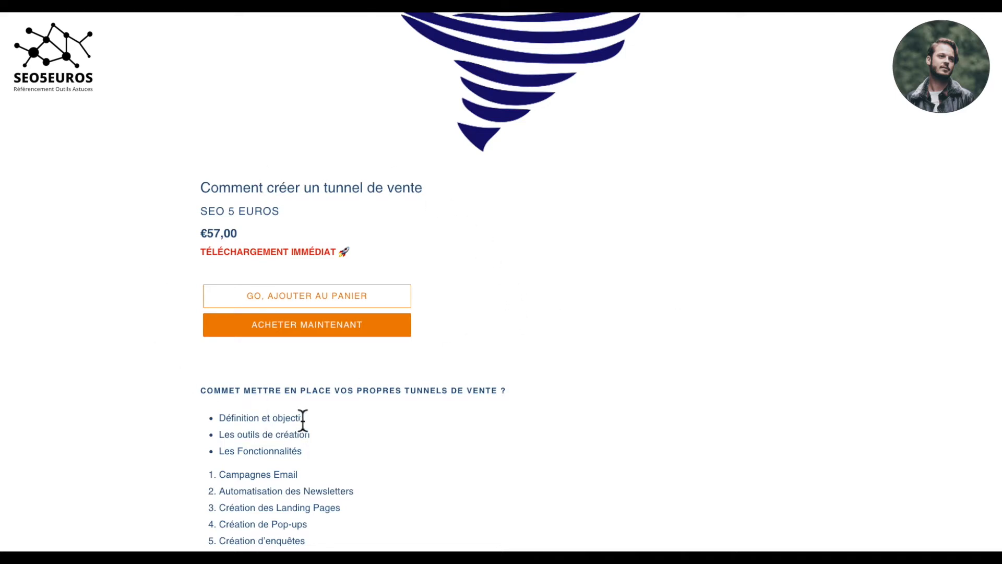
Step: Use Acheter maintenant on the 'Comment créer un tunnel de vente' page to open the €57,00 checkout
left_click(330, 325)
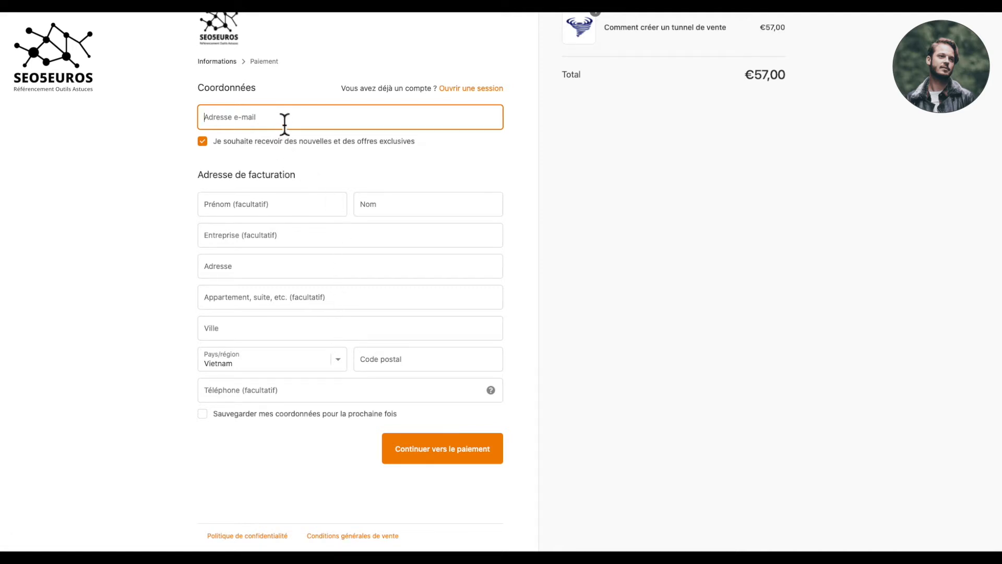
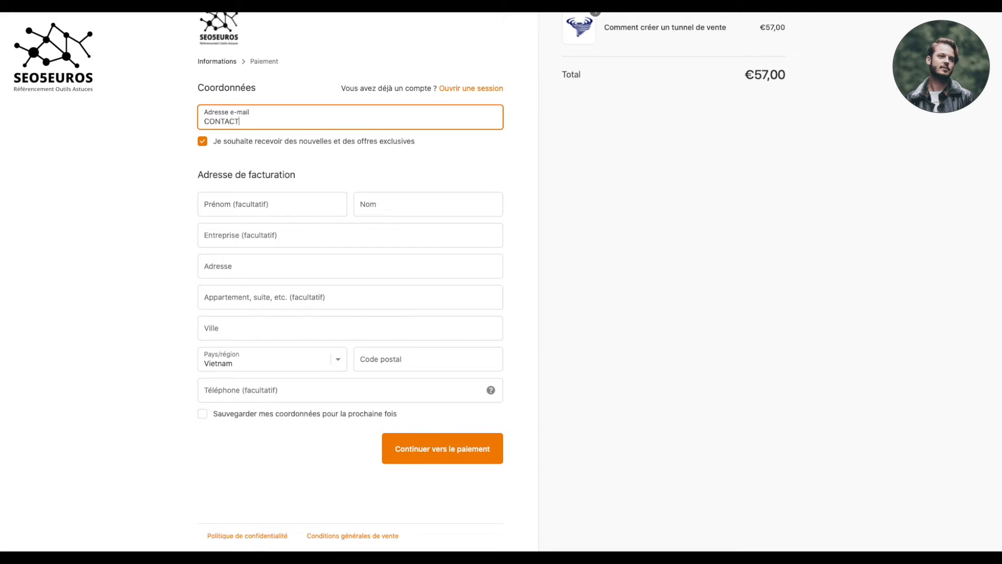
Step: Fill in the contact e-mail, billing last name, street address and city, with country Vietnam
left_click(459, 457)
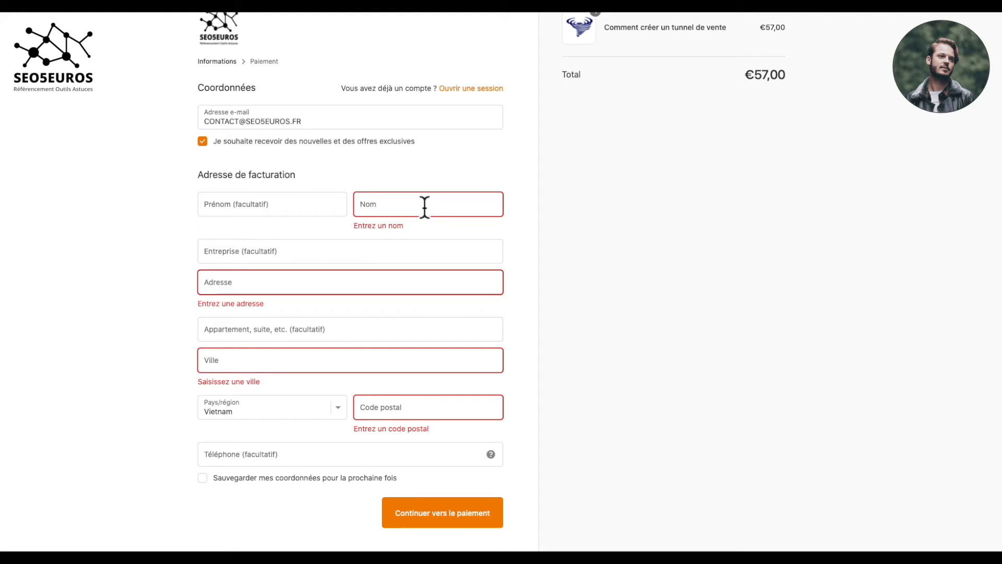
type("GABRIEL")
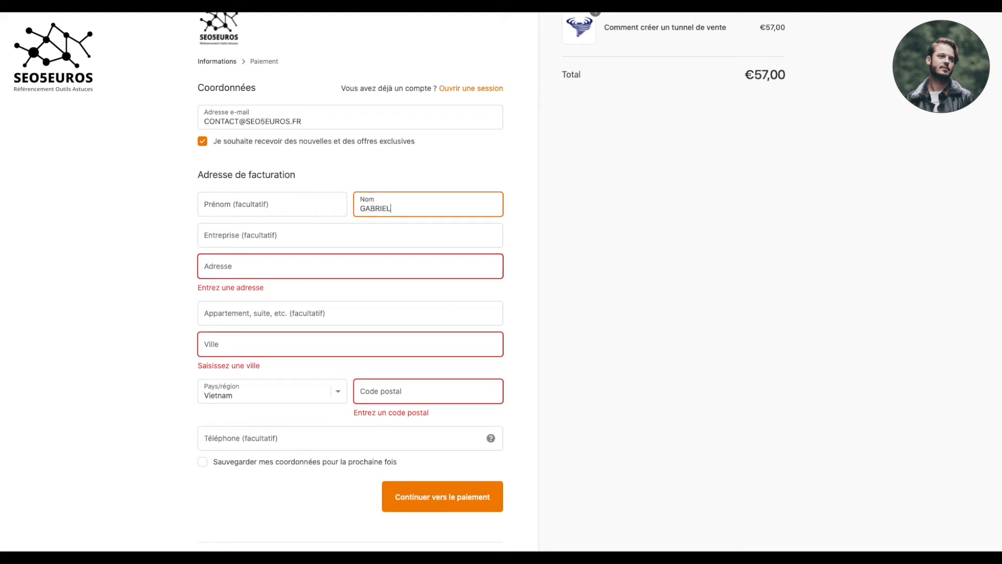
key("Tab")
key("Tab")
type("ADR")
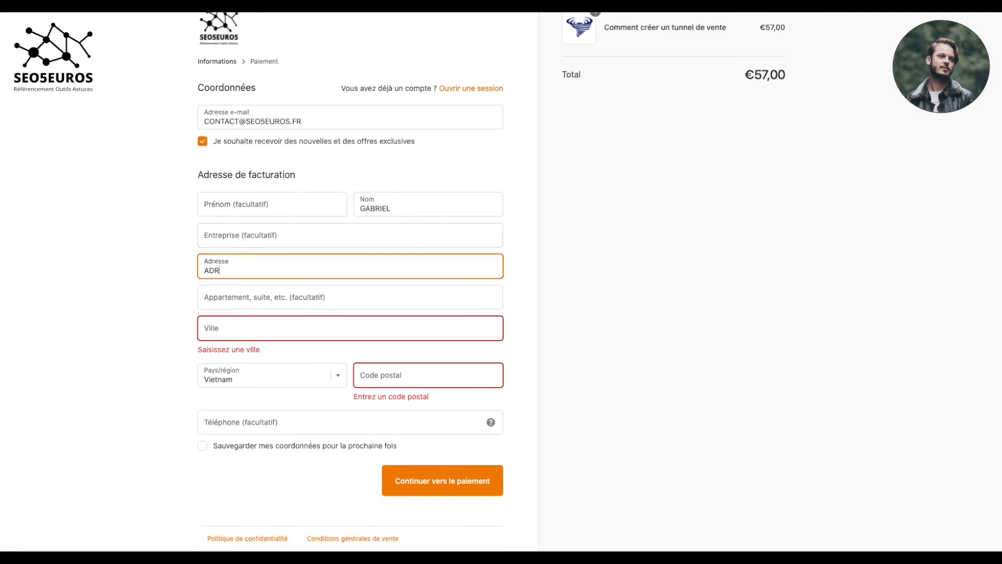
type("ESSE")
key("Tab")
key("Tab")
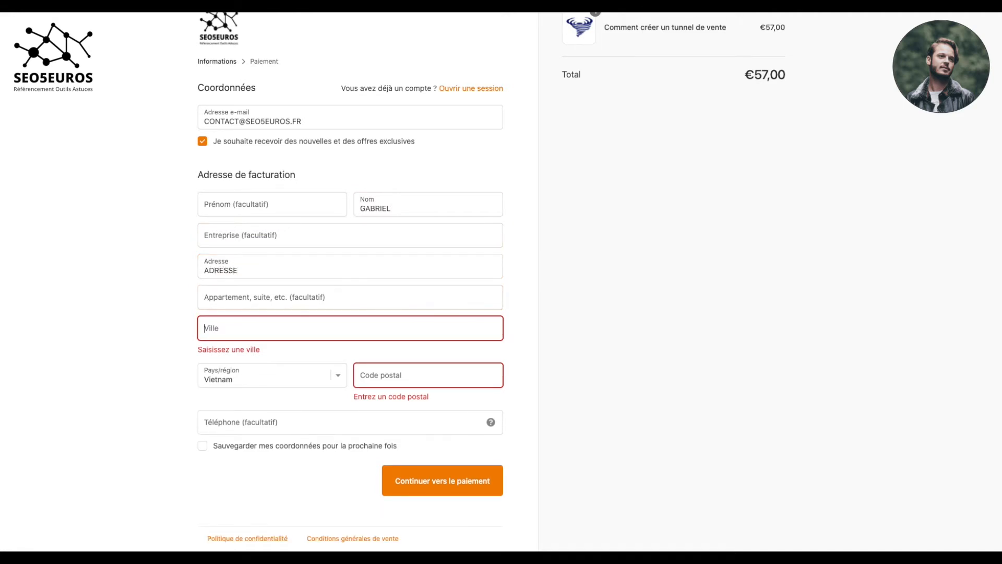
type("HANOI")
key("Tab")
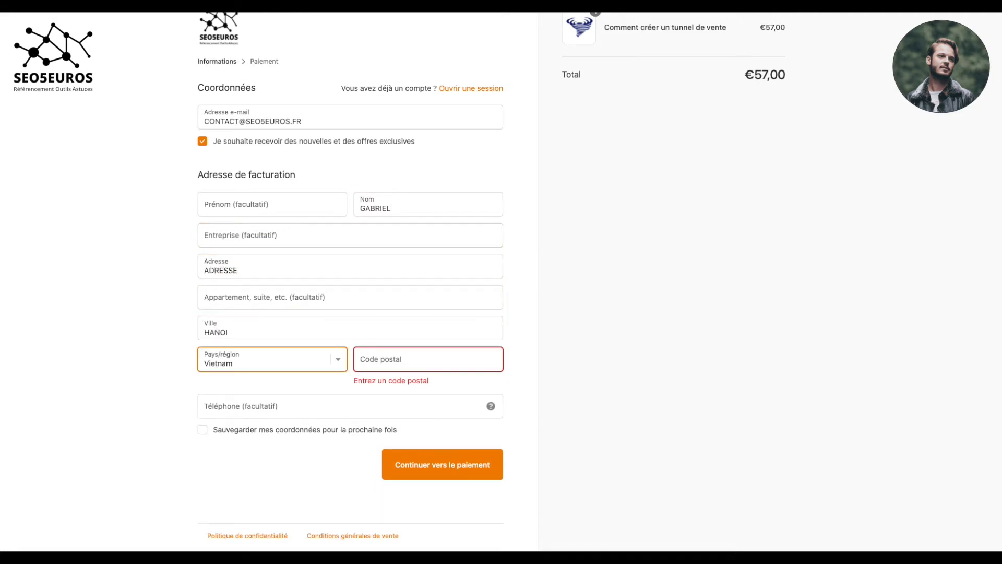
left_click(441, 366)
Step: Enter postal code 550000, continue to payment and submit; the non-test card is declined
type("550000")
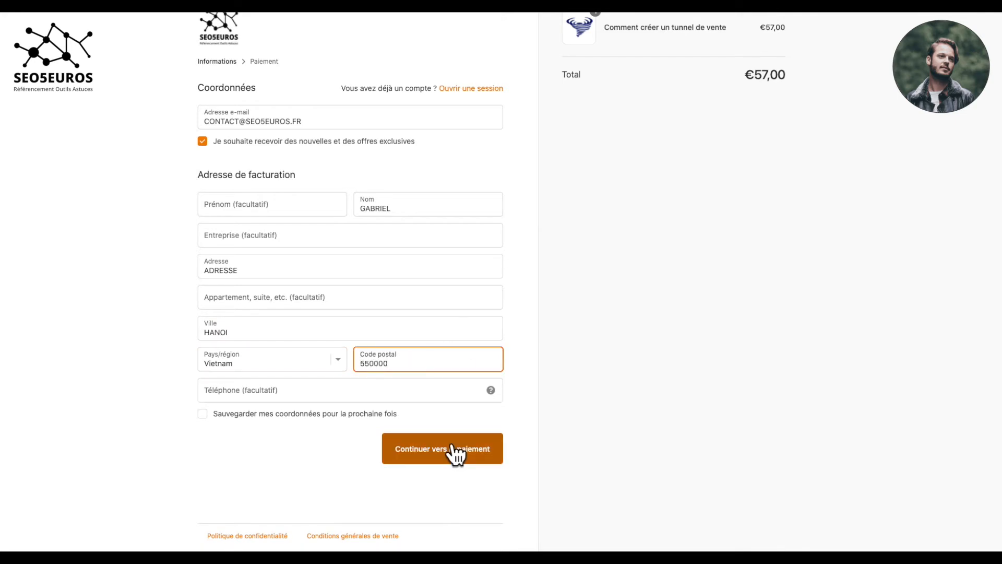
left_click(463, 460)
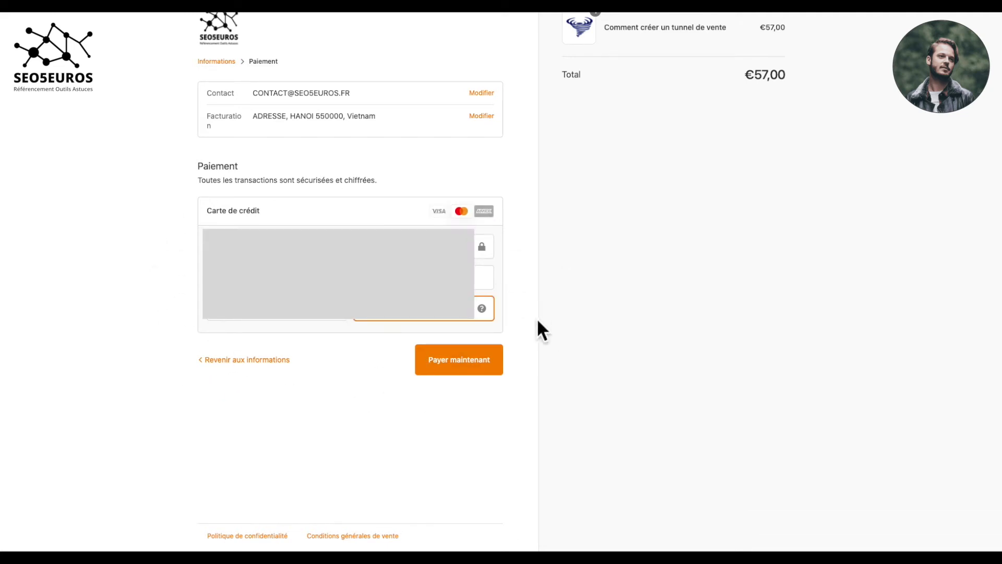
left_click(459, 359)
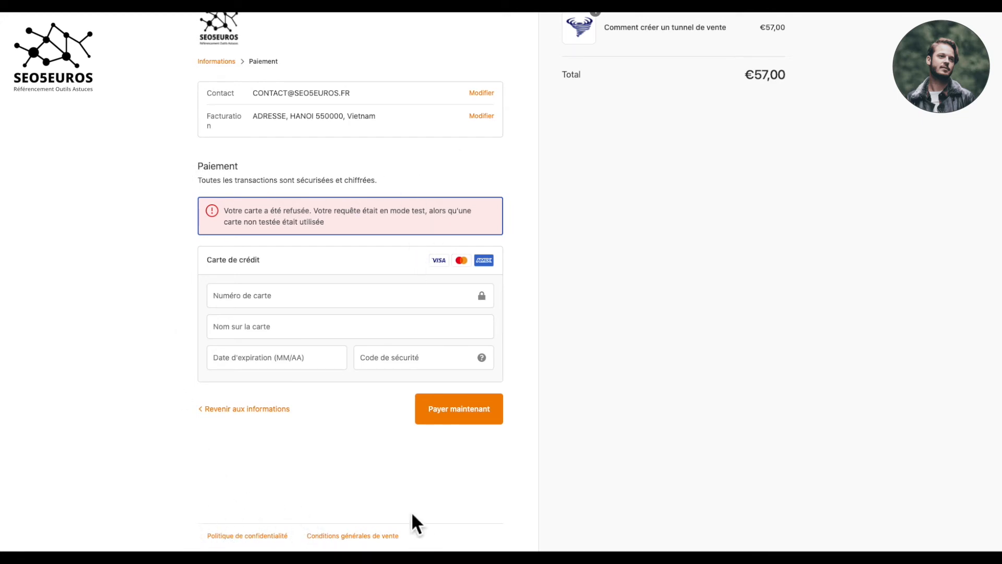
Step: Read through the store's Politique de confidentialité and close it
left_click(261, 536)
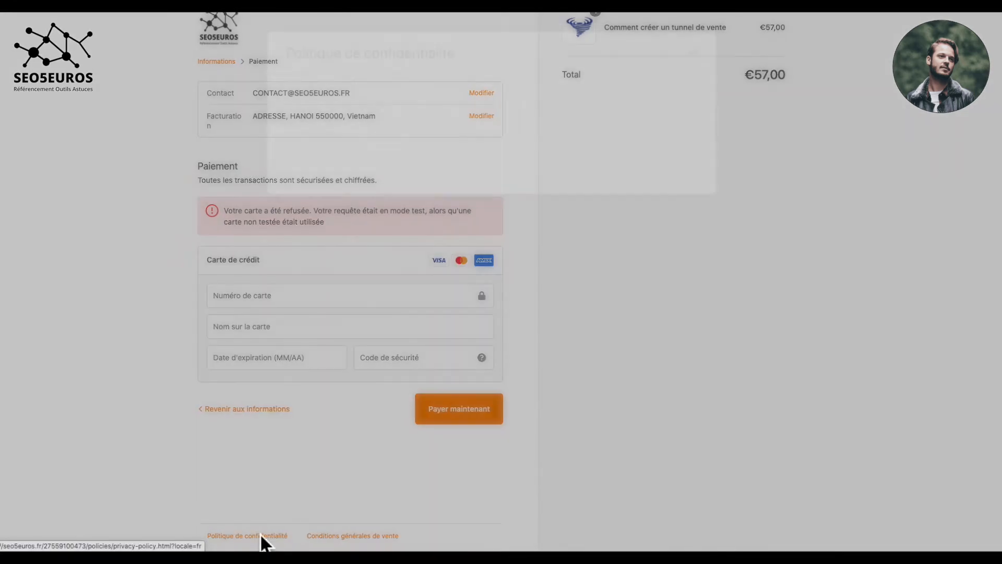
scroll(406, 285, "down", 2)
scroll(407, 287, "down", 10)
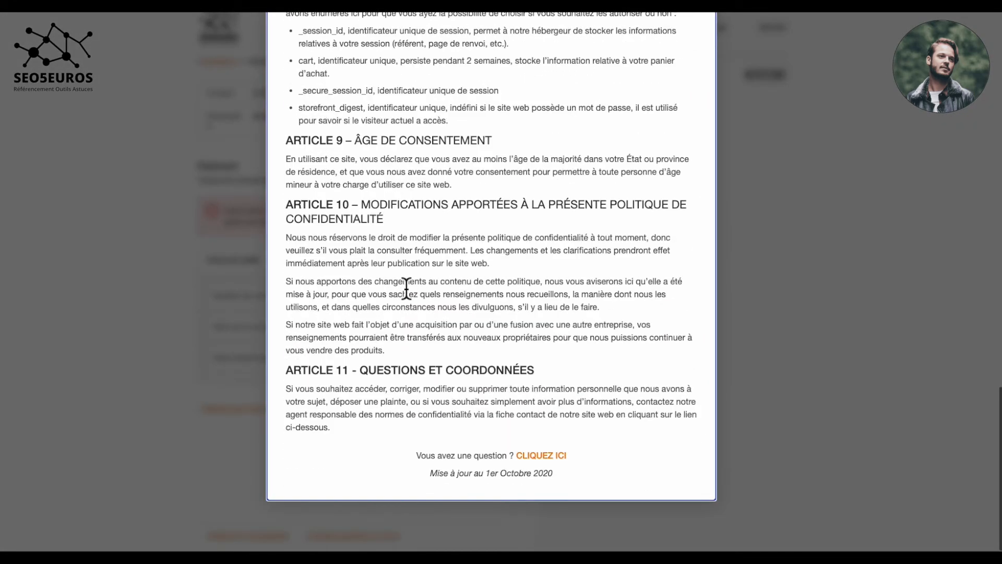
scroll(483, 201, "up", 20)
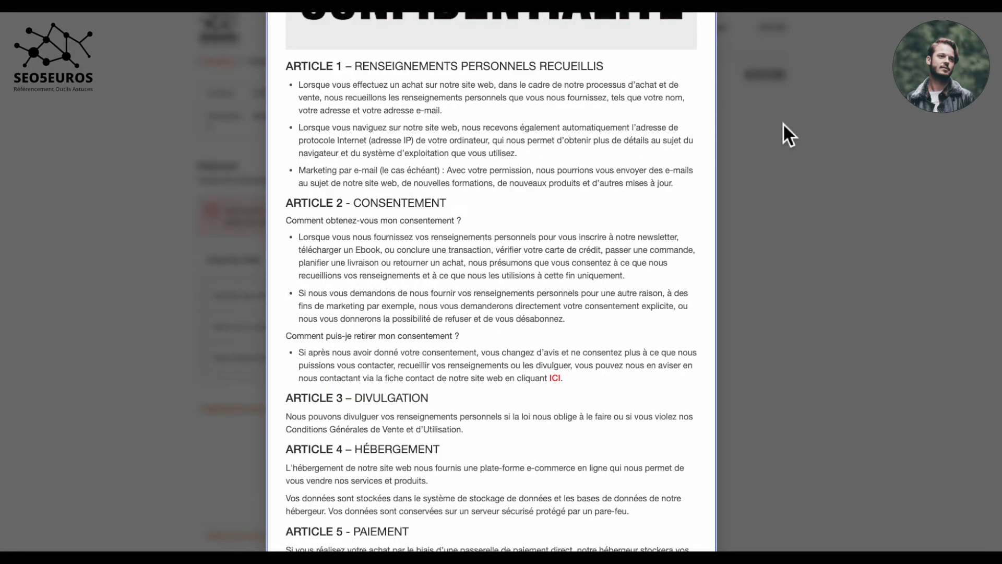
scroll(788, 130, "up", 4)
left_click(694, 27)
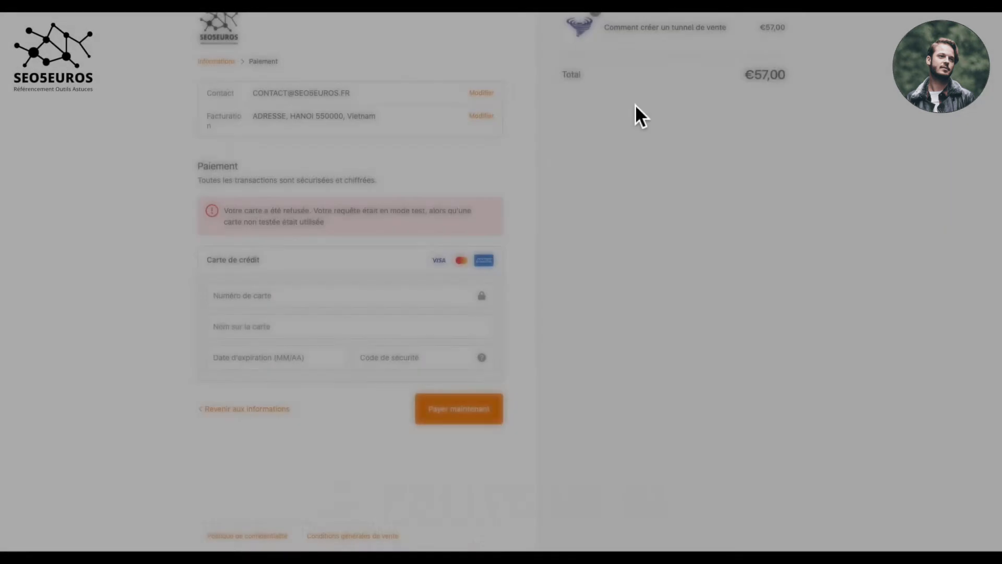
Step: Read through the Conditions générales de vente and close them
left_click(382, 538)
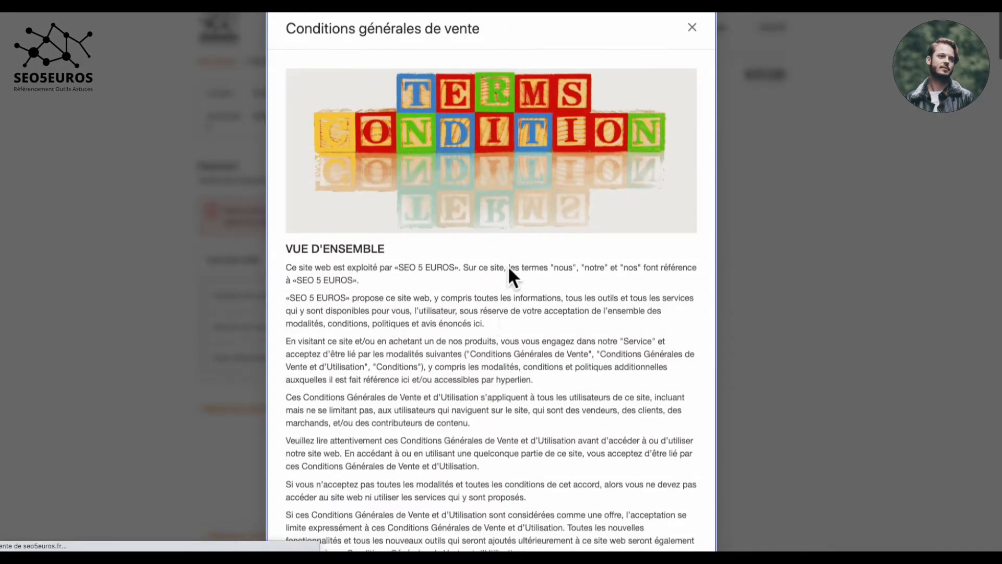
scroll(509, 262, "down", 15)
scroll(508, 259, "up", 15)
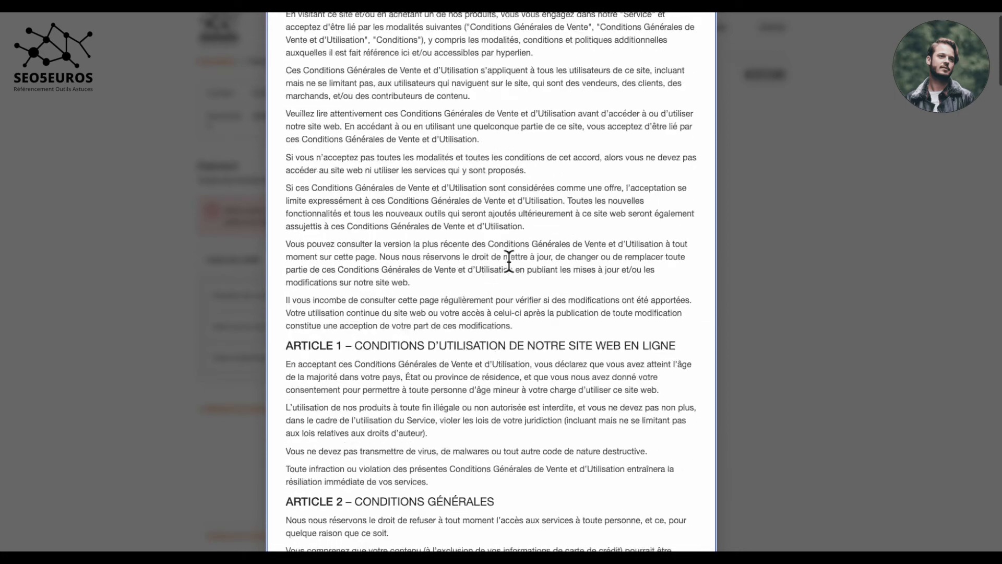
left_click(692, 25)
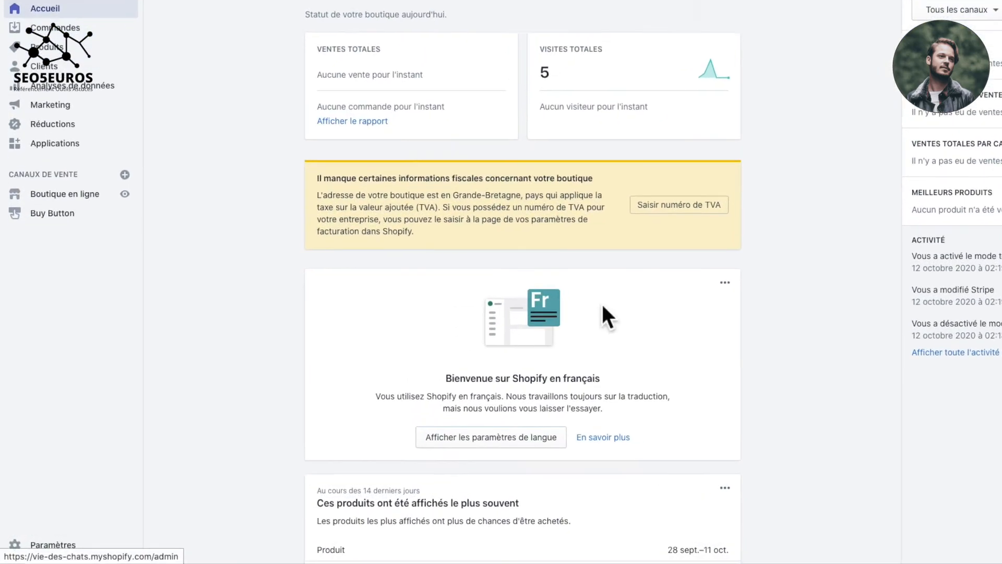
Step: In Systèmes de paiement, untick Stripe's Activer le mode test and save with Enregistrer
left_click(64, 543)
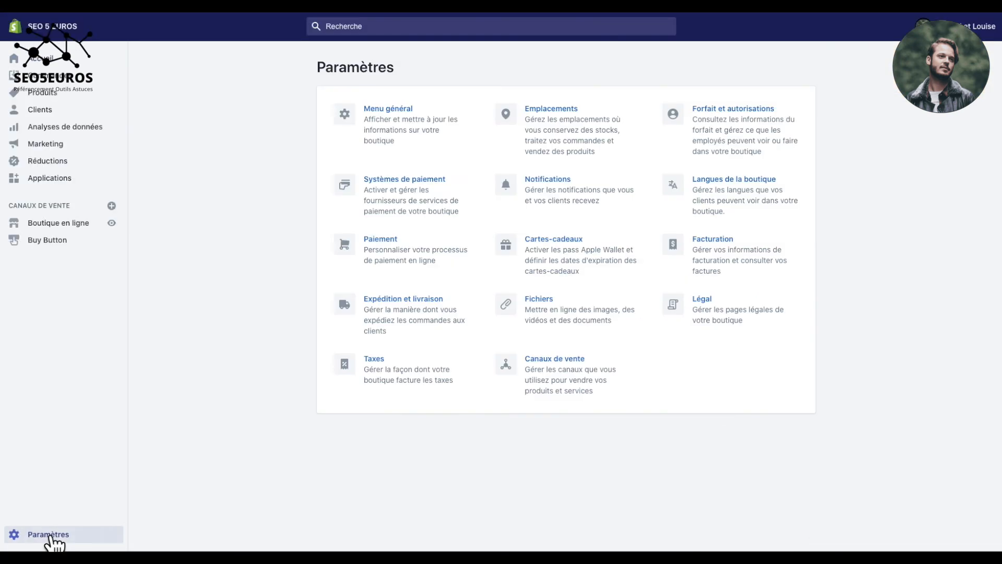
left_click(378, 183)
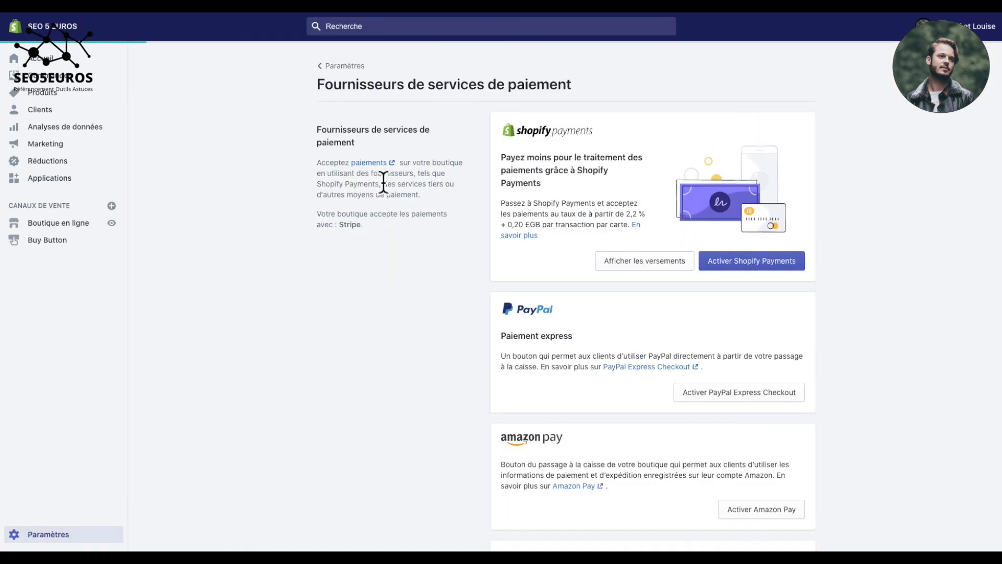
scroll(621, 360, "down", 6)
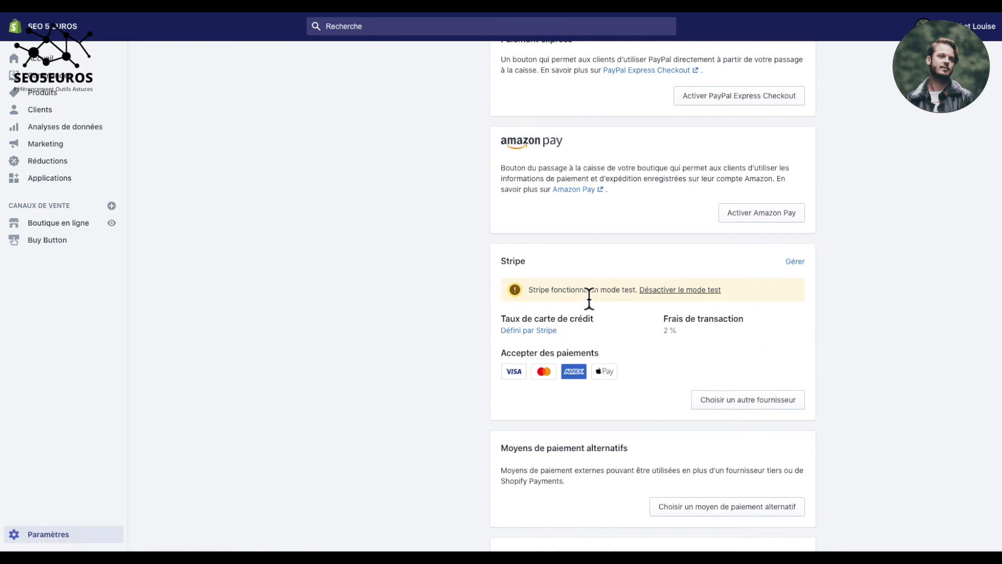
left_click(677, 288)
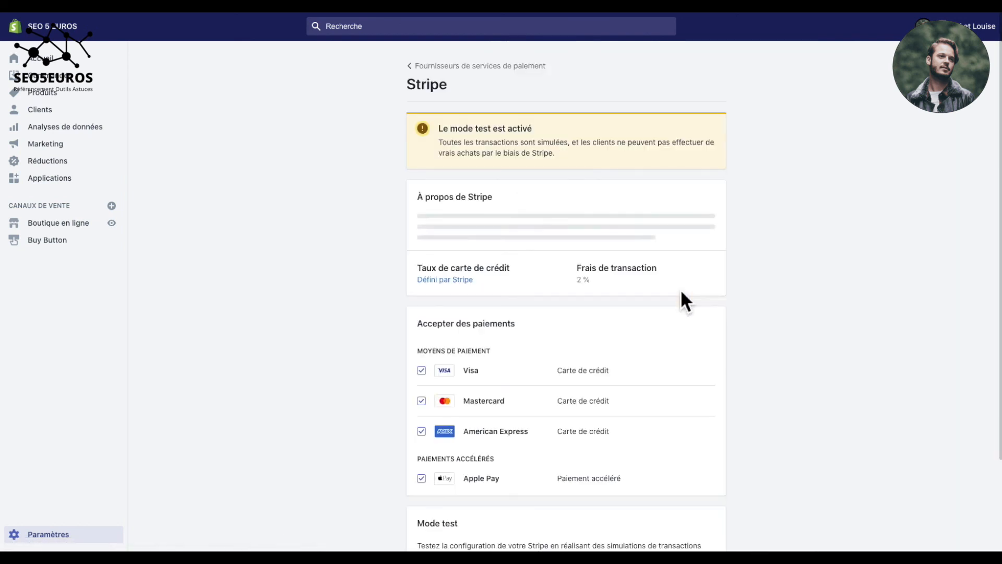
scroll(681, 289, "down", 4)
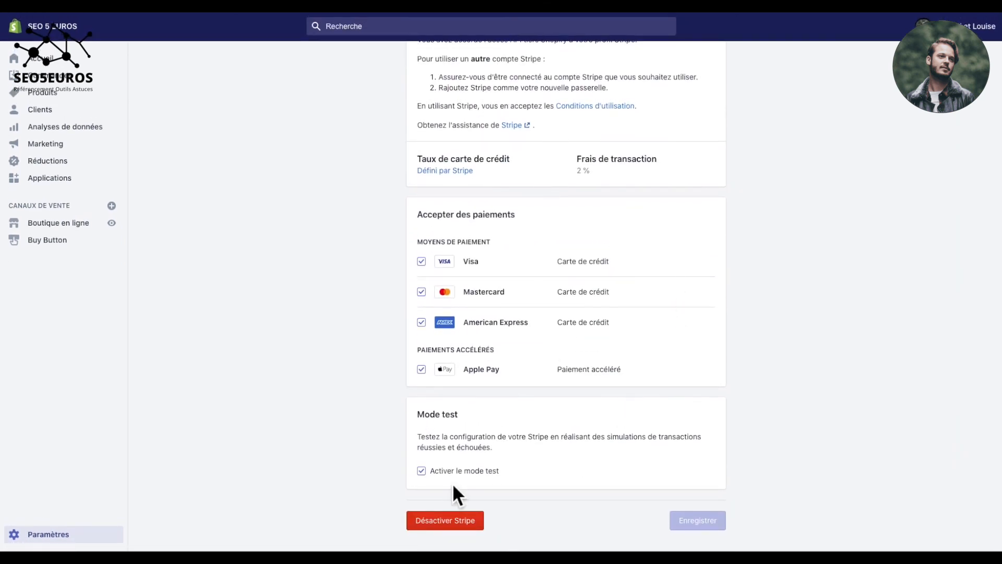
left_click(422, 471)
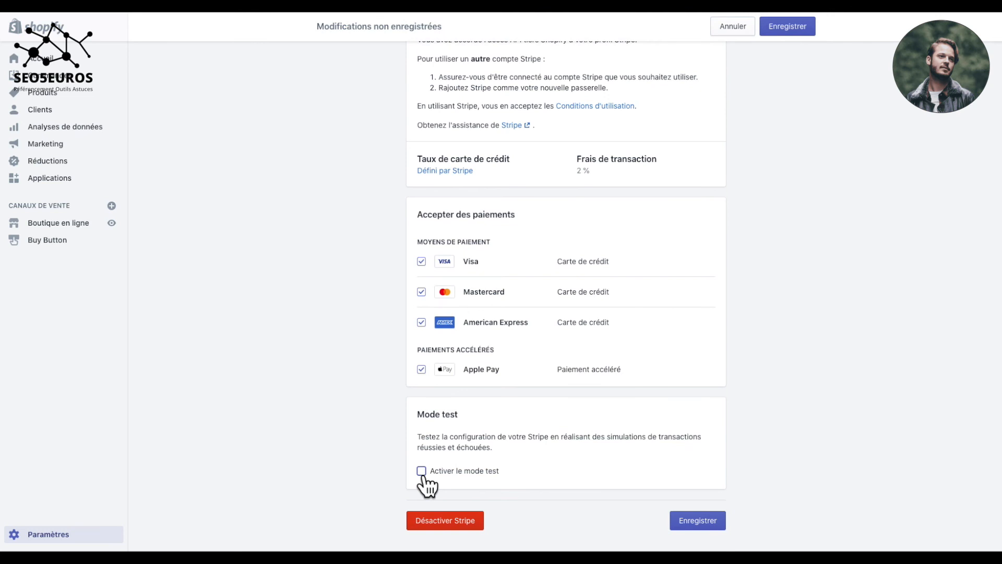
left_click(701, 522)
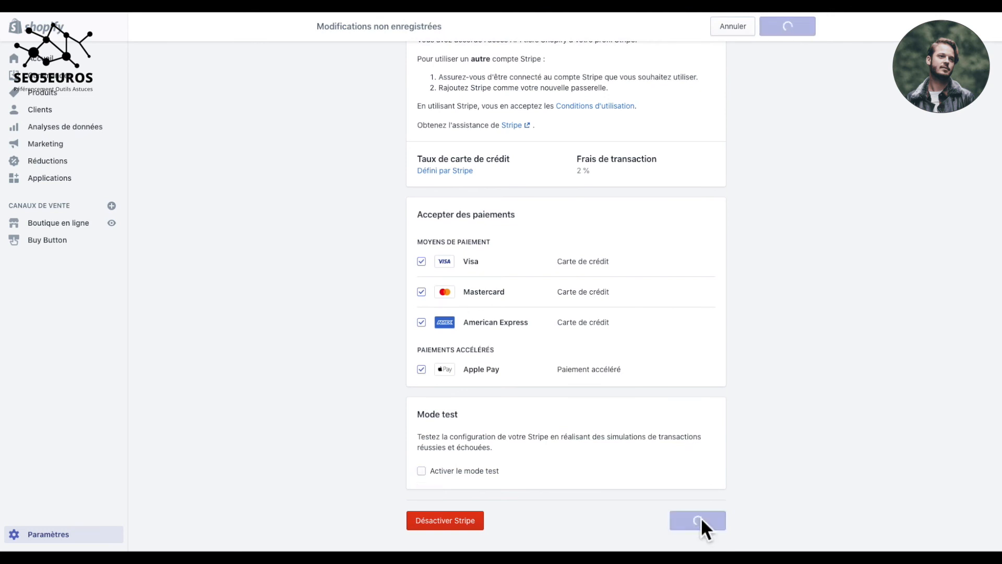